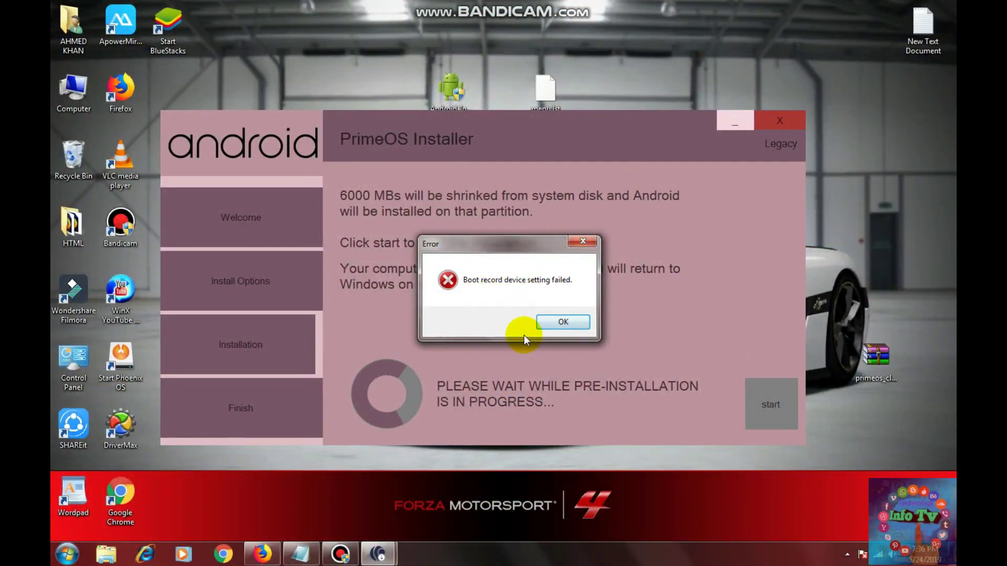
Step: Dismiss the boot record error, close the PrimeOS installer and compatibility warning, and return to Firefox
{"action": "left_click", "coordinate": [563, 325]}
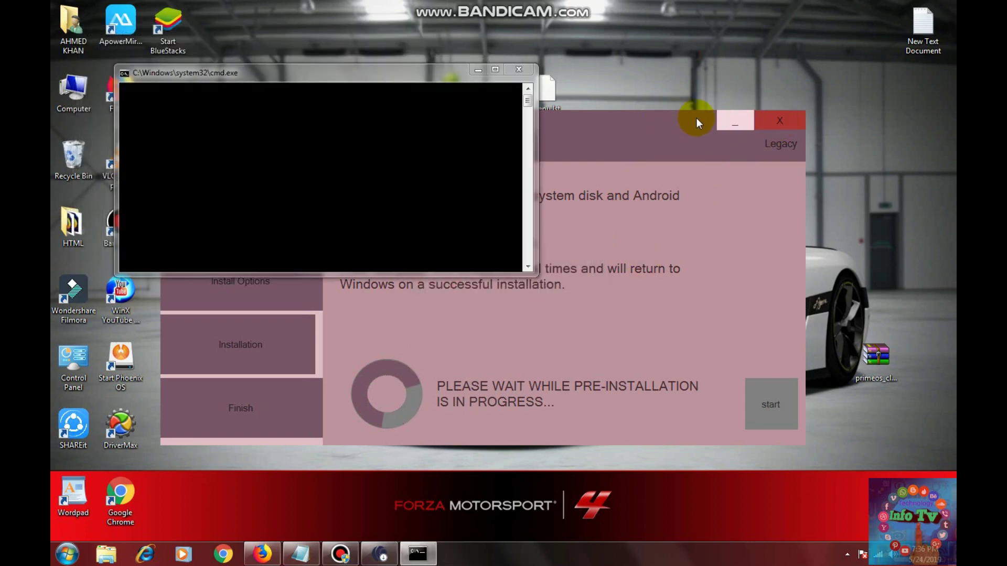
{"action": "left_click", "coordinate": [528, 71]}
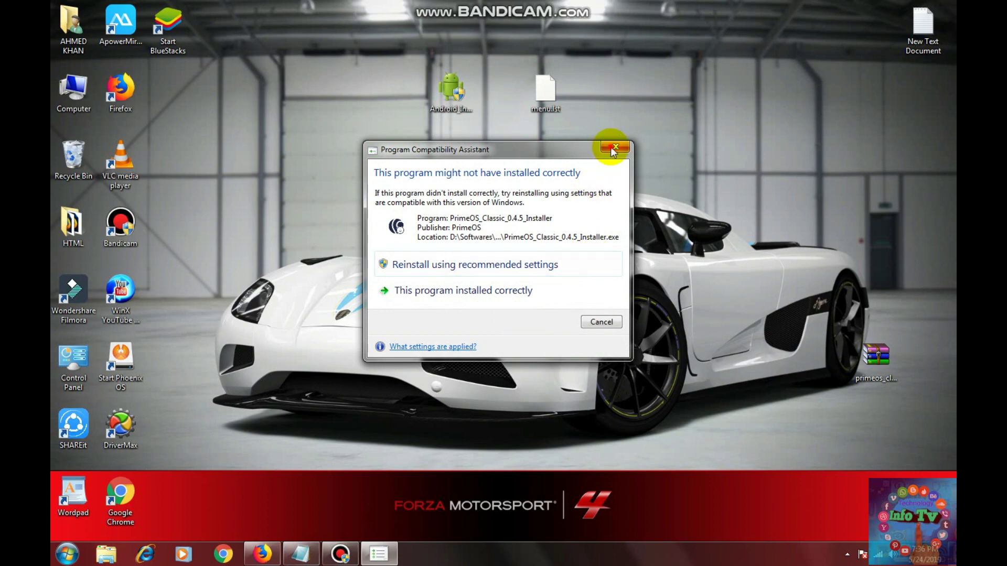
{"action": "left_click", "coordinate": [613, 148]}
{"action": "left_click", "coordinate": [273, 556]}
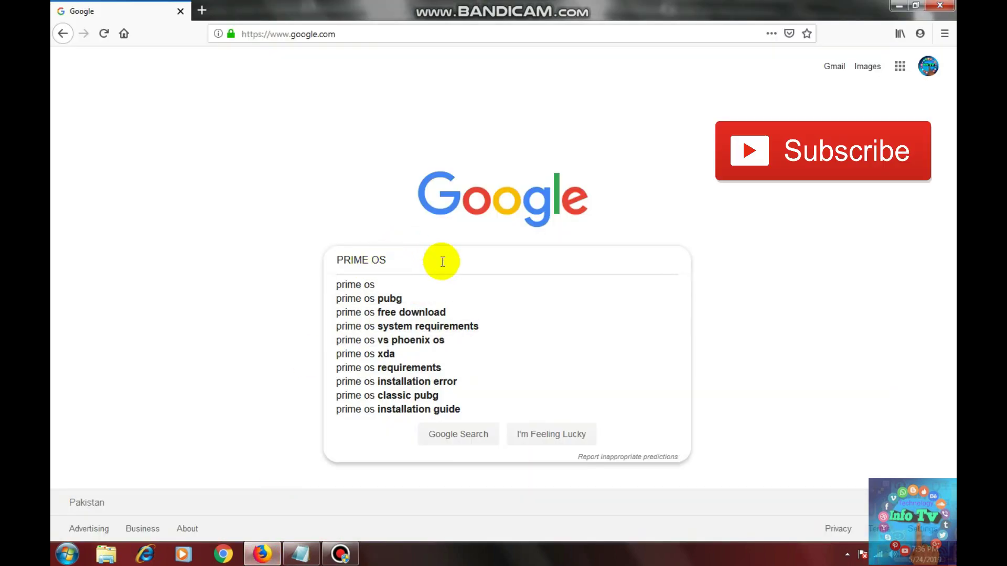
Step: Search PRIME OS and follow Download PrimeOS Classic to its ISO Image download page
{"action": "key", "text": "Return"}
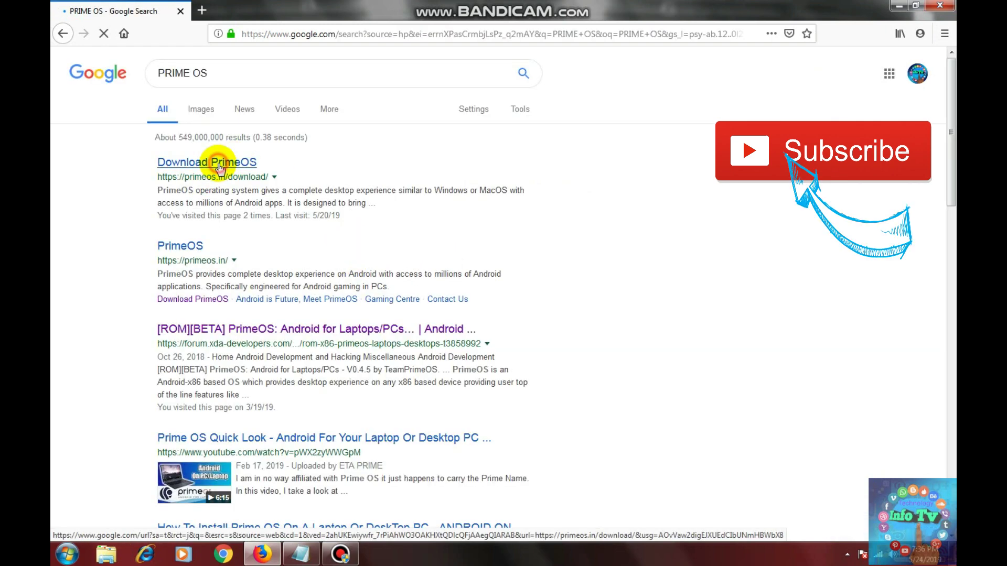
{"action": "left_click", "coordinate": [220, 173]}
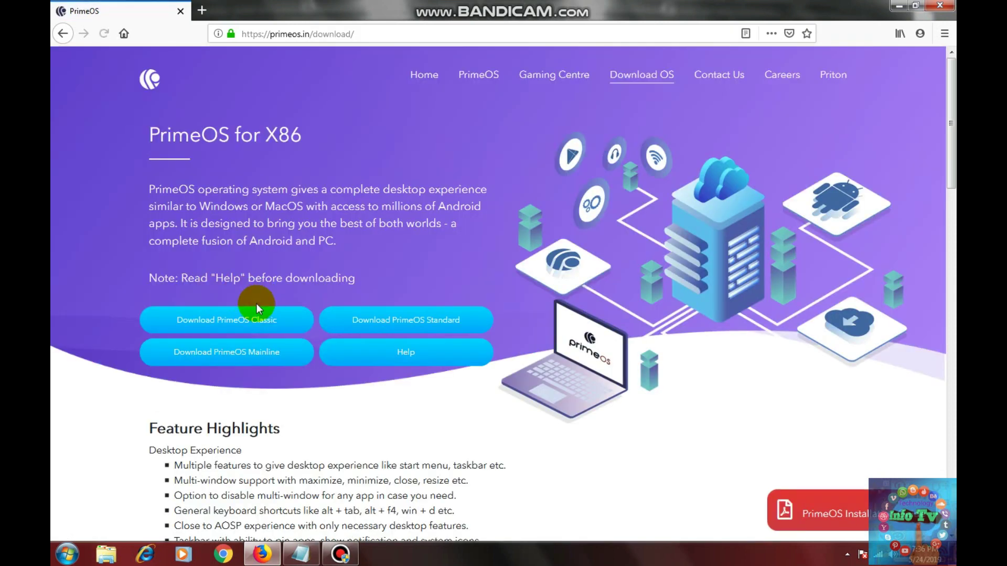
{"action": "left_click", "coordinate": [246, 324]}
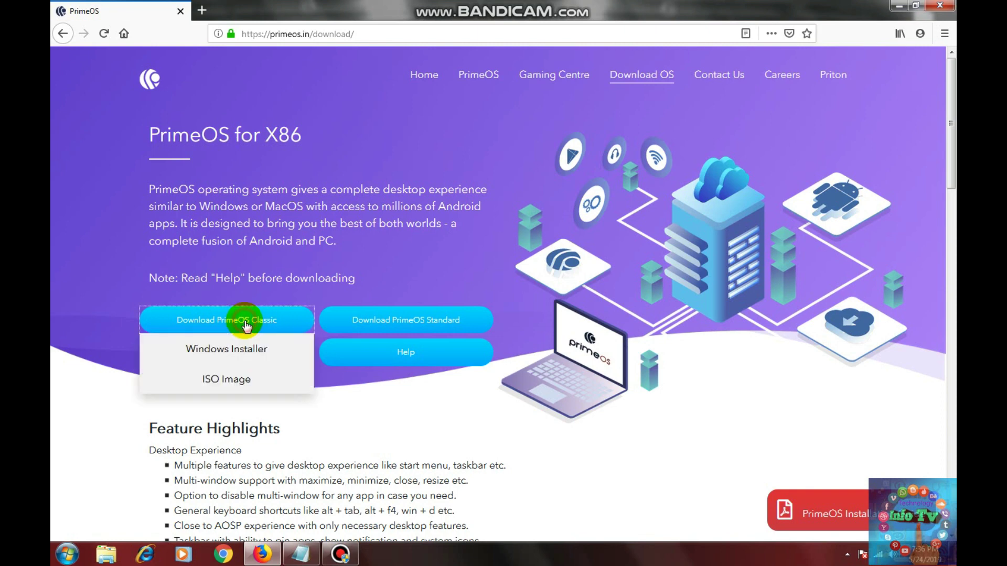
{"action": "left_click", "coordinate": [222, 387]}
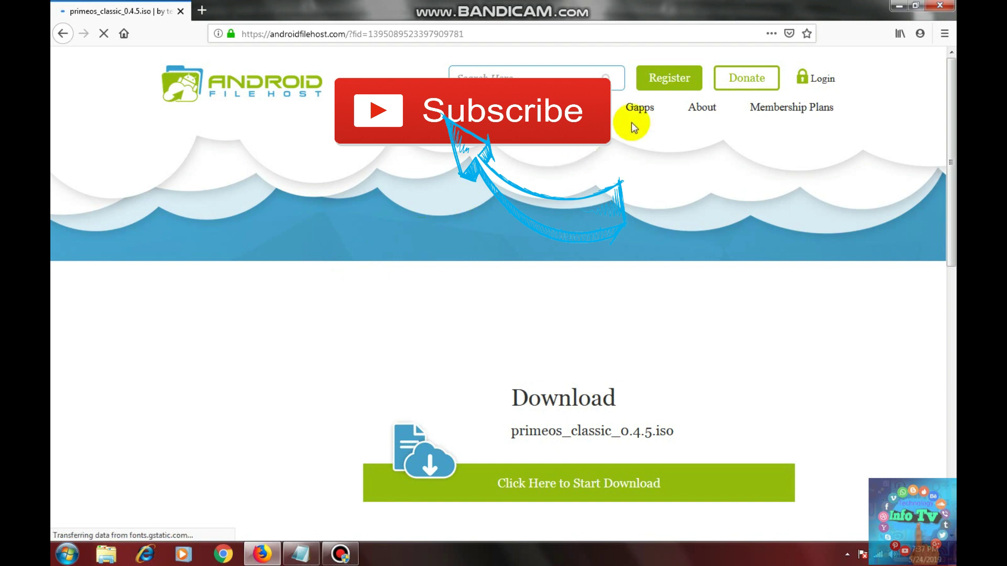
Step: Start the primeos_classic_0.4.5.iso download on AndroidFileHost
{"action": "scroll", "coordinate": [589, 399], "scroll_direction": "down", "scroll_amount": 1}
{"action": "scroll", "coordinate": [588, 398], "scroll_direction": "down", "scroll_amount": 3}
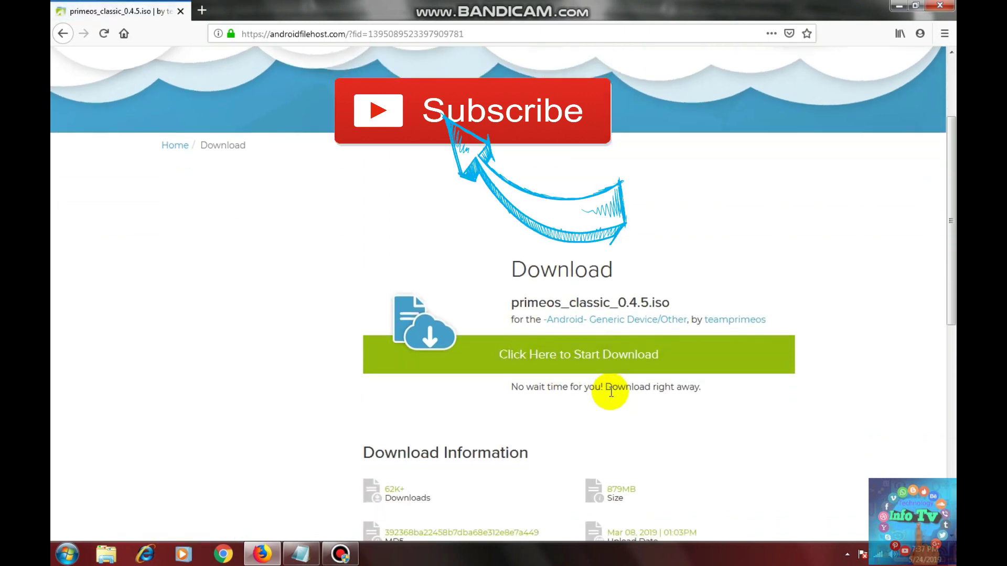
{"action": "left_click", "coordinate": [559, 361]}
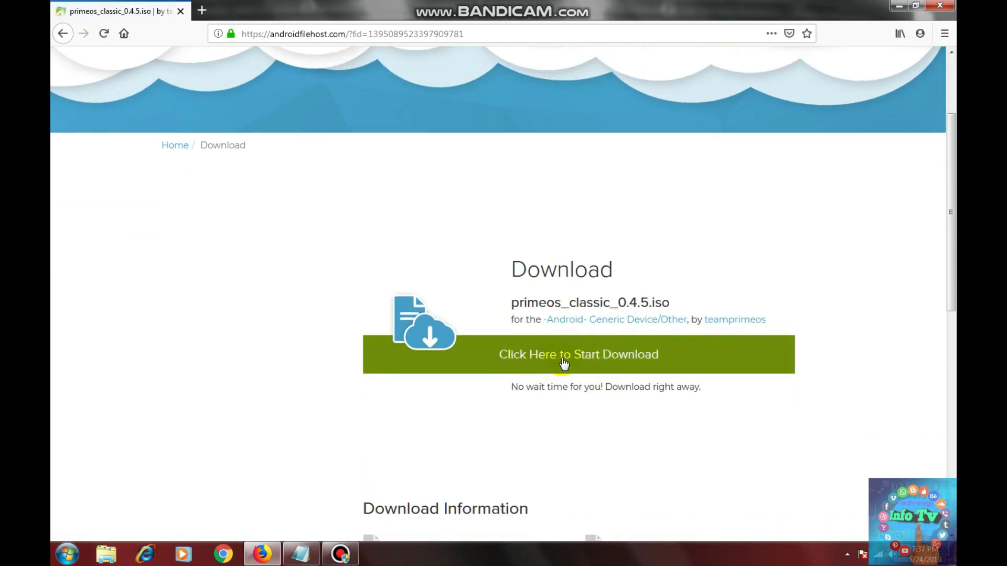
{"action": "left_click", "coordinate": [576, 356]}
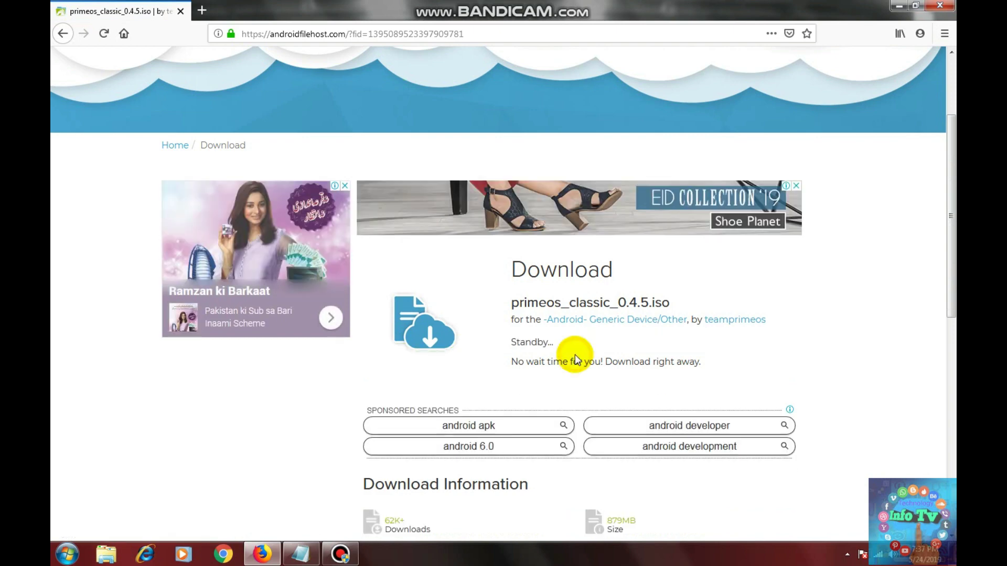
Step: Download from the primary Quebec, Canada #4 mirror and cancel the 879 MB open-file prompt
{"action": "scroll", "coordinate": [555, 363], "scroll_direction": "down", "scroll_amount": 1}
{"action": "scroll", "coordinate": [555, 364], "scroll_direction": "down", "scroll_amount": 1}
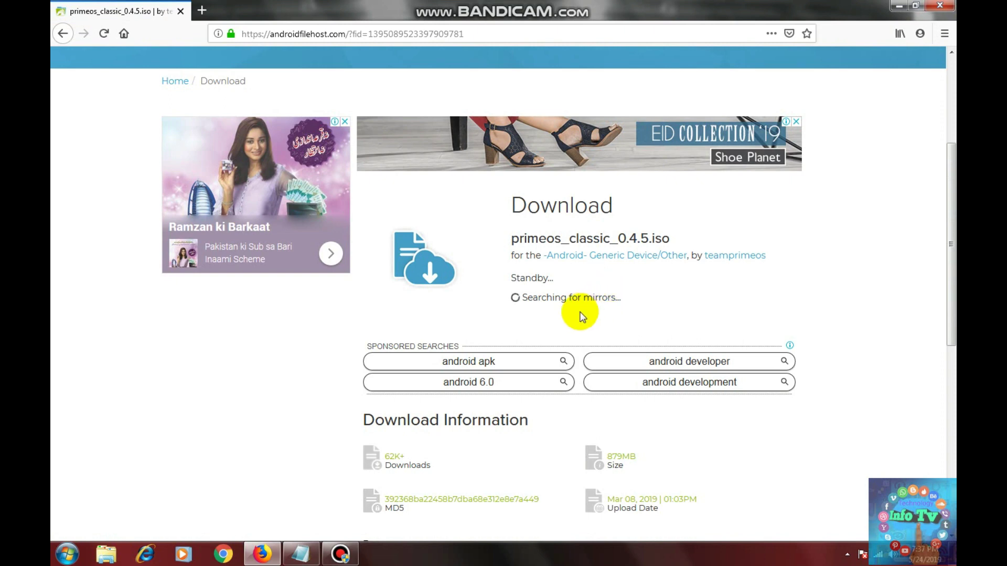
{"action": "scroll", "coordinate": [579, 315], "scroll_direction": "down", "scroll_amount": 2}
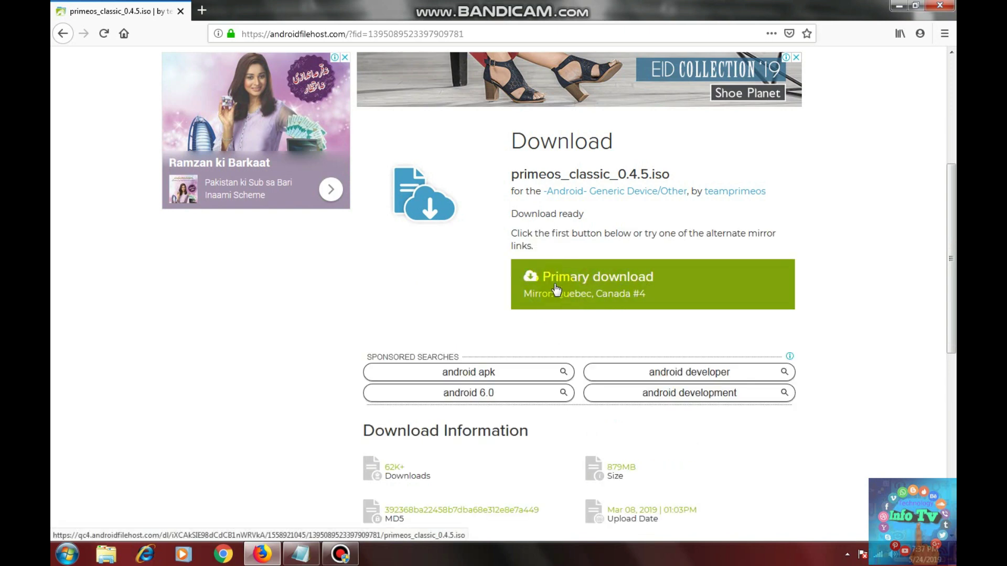
{"action": "left_click", "coordinate": [579, 292]}
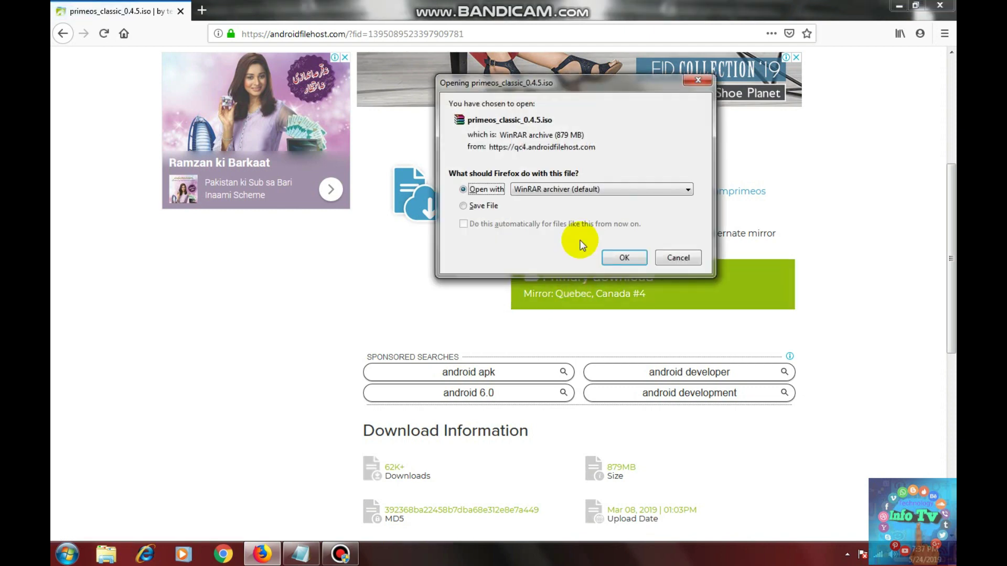
{"action": "left_click", "coordinate": [677, 257]}
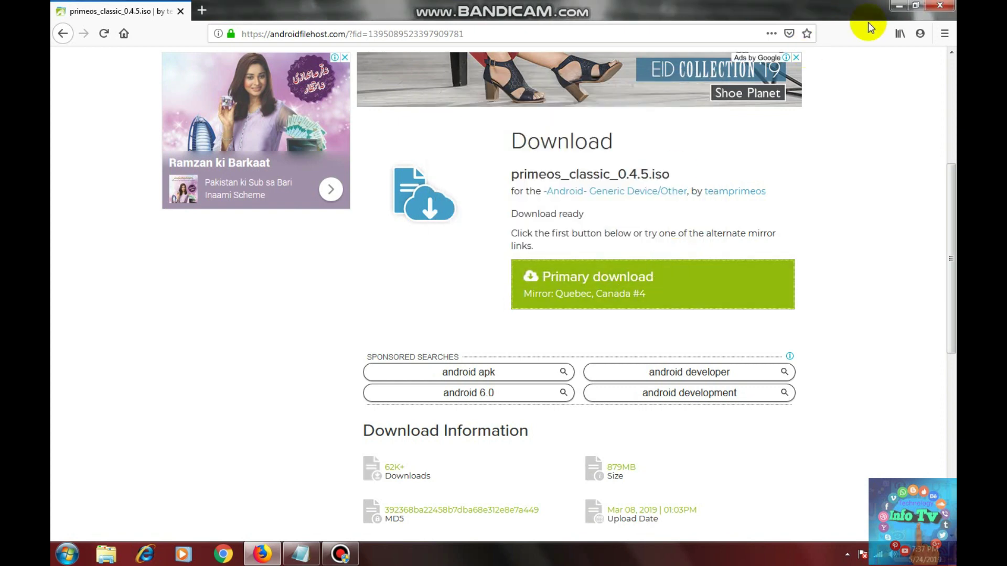
Step: Close Firefox and launch the Android x86 Installer for Windows
{"action": "left_click", "coordinate": [942, 6]}
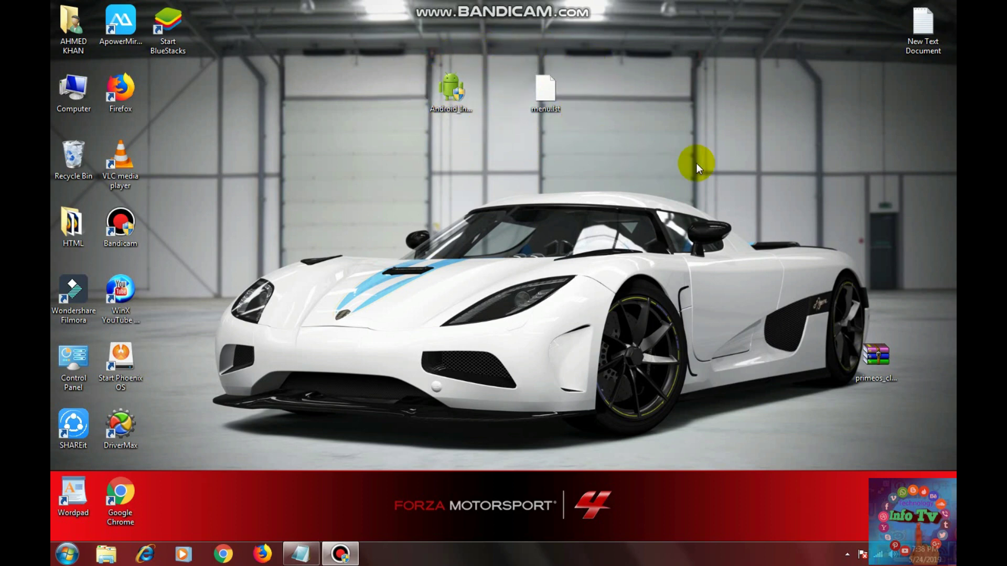
{"action": "double_click", "coordinate": [448, 92]}
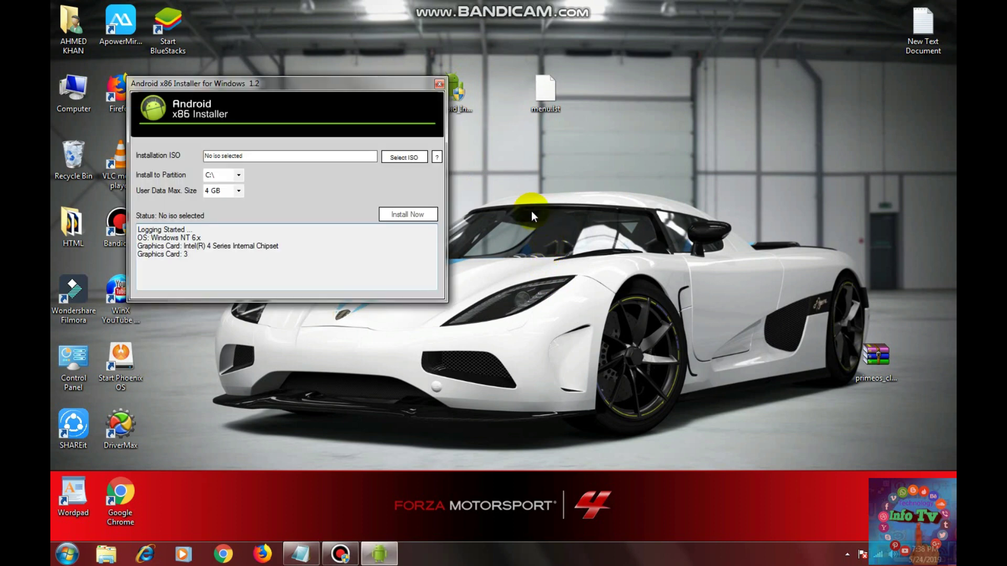
{"action": "left_click_drag", "start_coordinate": [342, 82], "coordinate": [367, 81]}
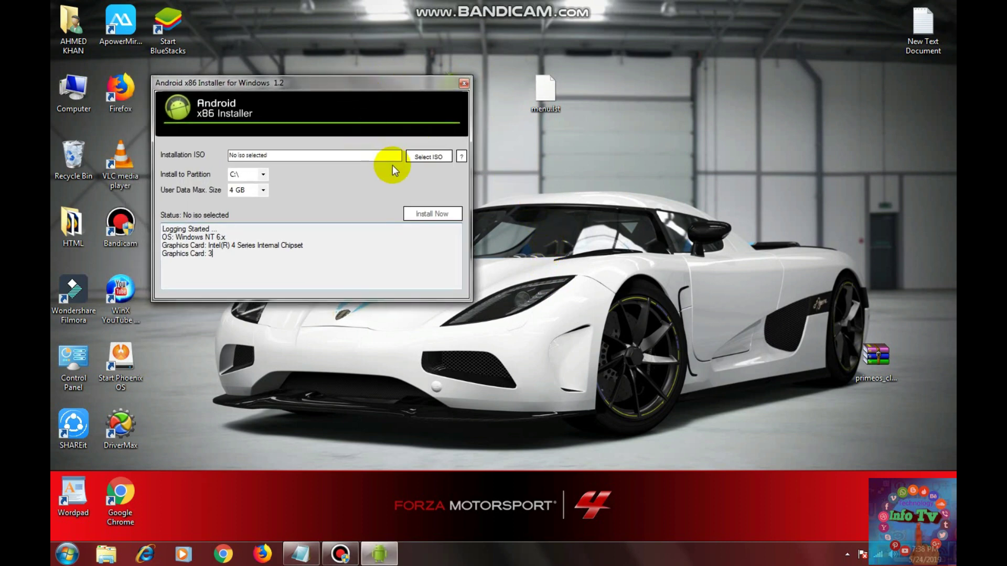
Step: Load primeos_classic_0.4.5-1.iso from D:\Softwares\Prime OS\ISO into the installer
{"action": "left_click", "coordinate": [429, 158]}
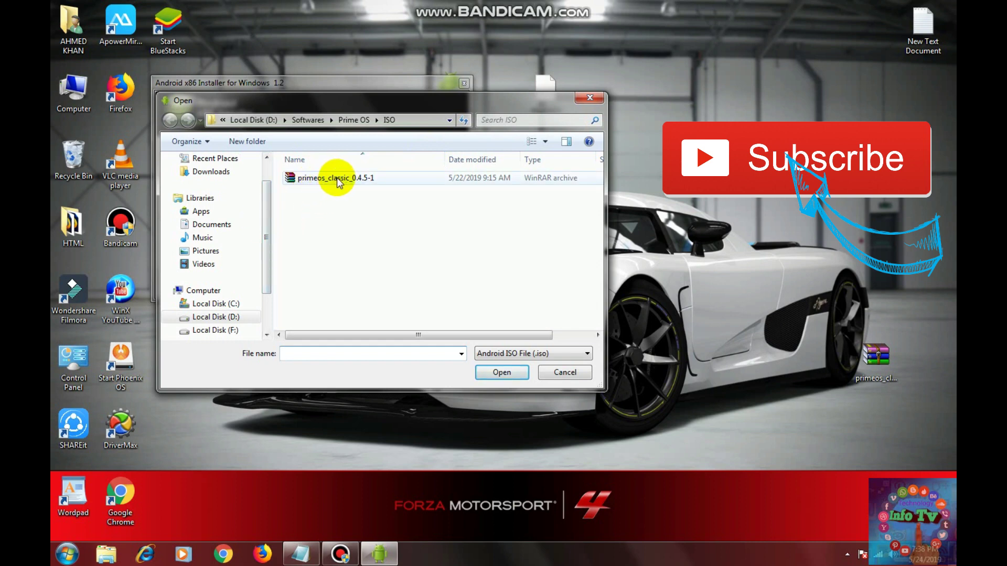
{"action": "left_click", "coordinate": [302, 180]}
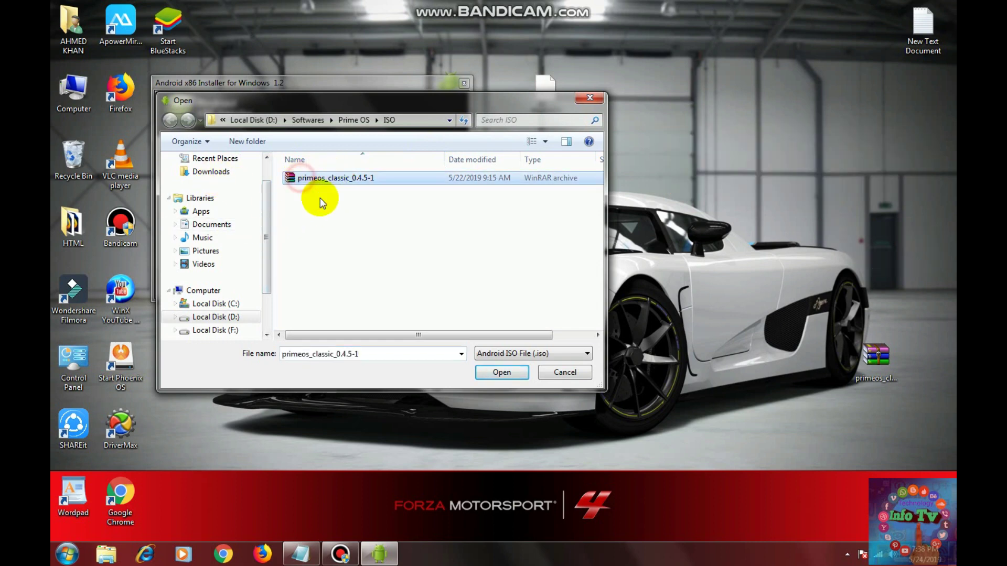
{"action": "left_click", "coordinate": [499, 371]}
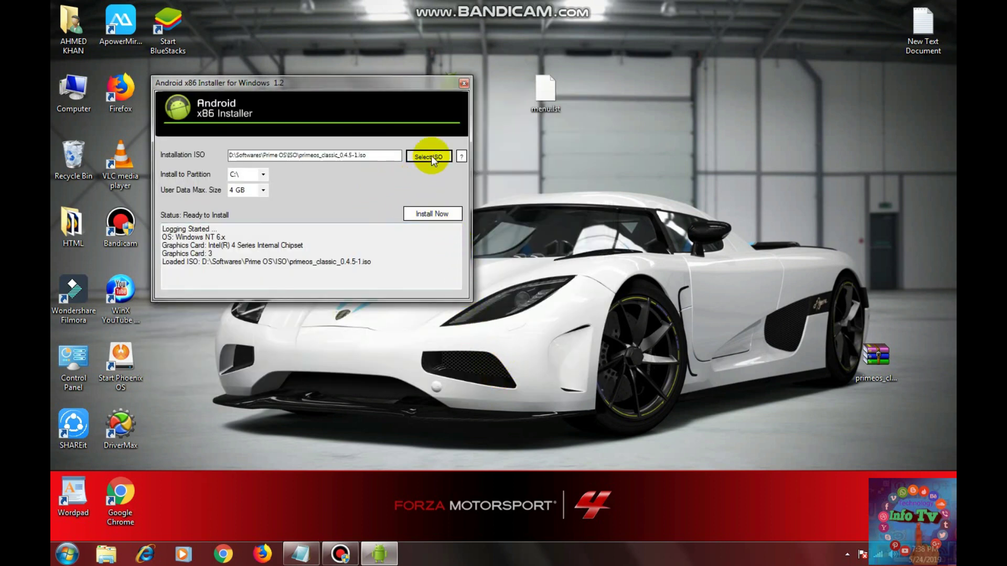
Step: Keep C:\ as the install partition, set User Data Max. Size to 8 GB, then close the installer
{"action": "left_click", "coordinate": [248, 177]}
{"action": "left_click", "coordinate": [268, 177]}
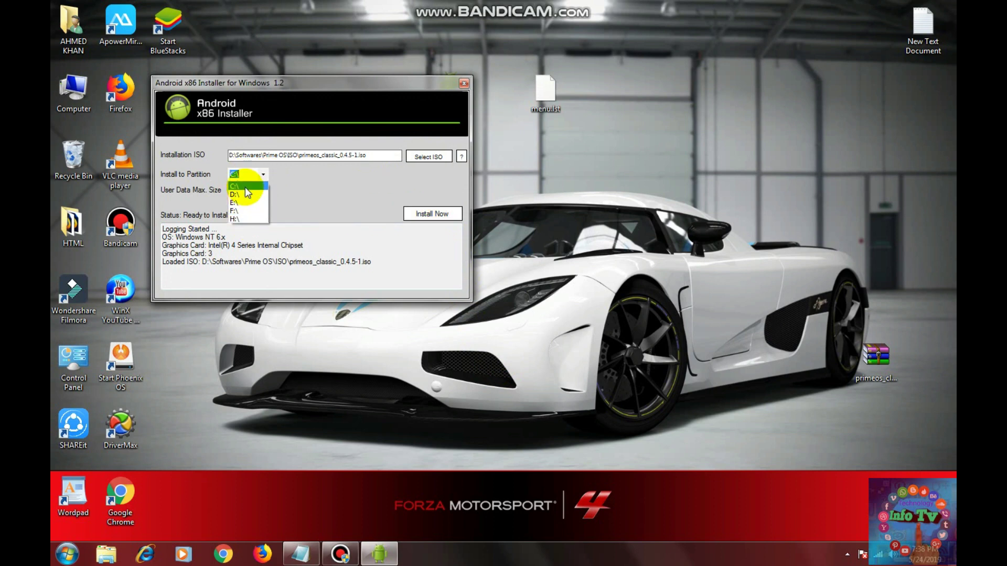
{"action": "left_click", "coordinate": [243, 186]}
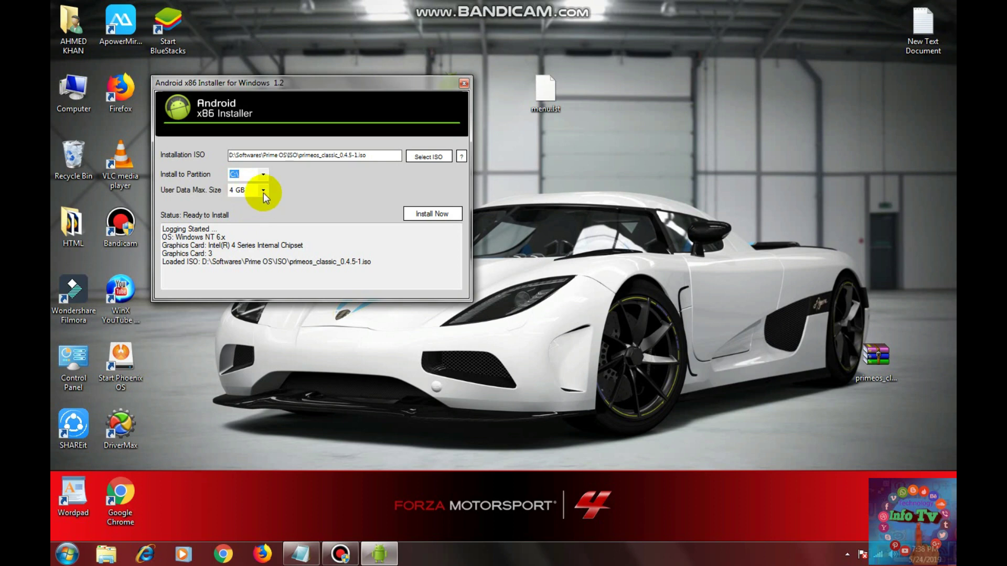
{"action": "left_click", "coordinate": [266, 190]}
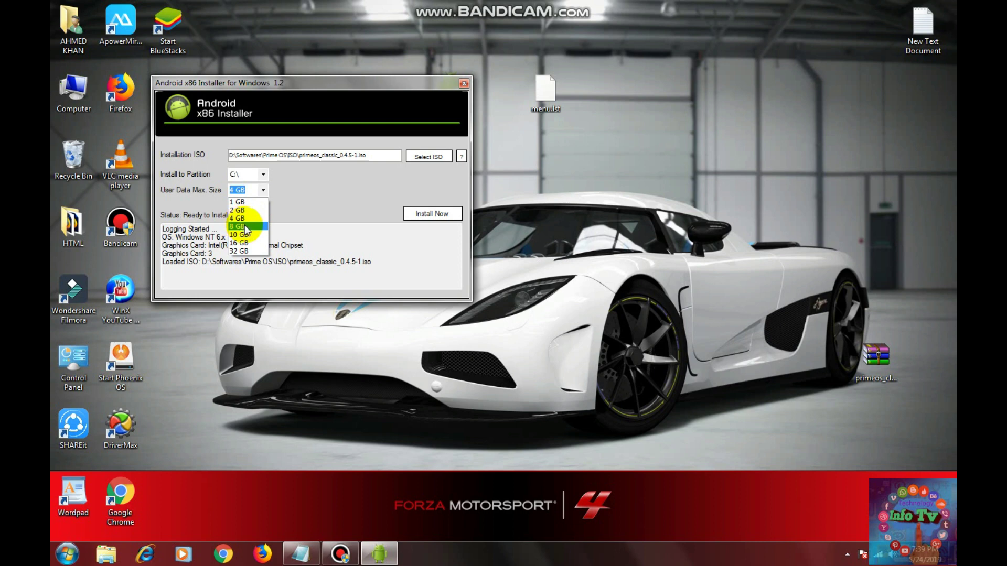
{"action": "left_click", "coordinate": [242, 226]}
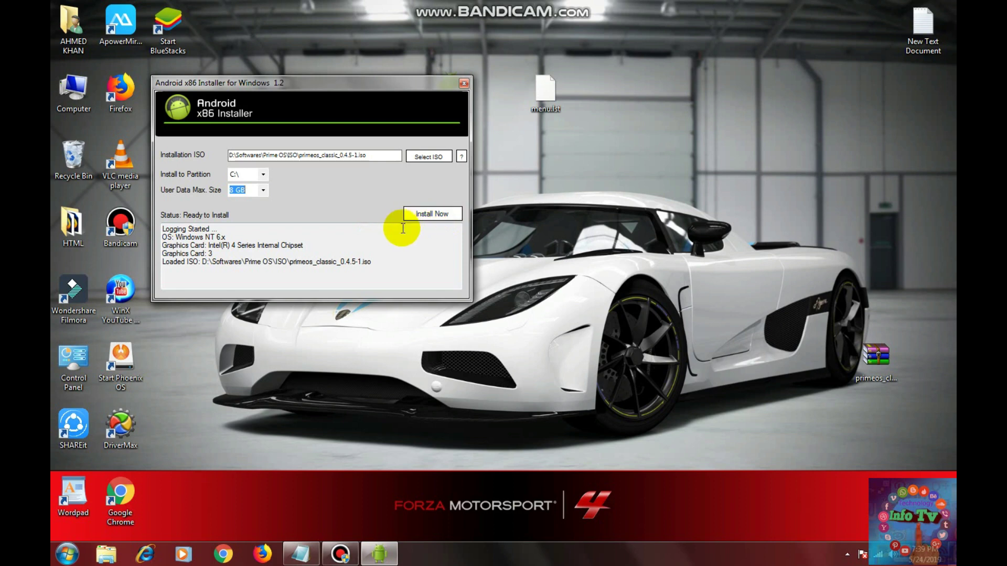
{"action": "left_click", "coordinate": [464, 84]}
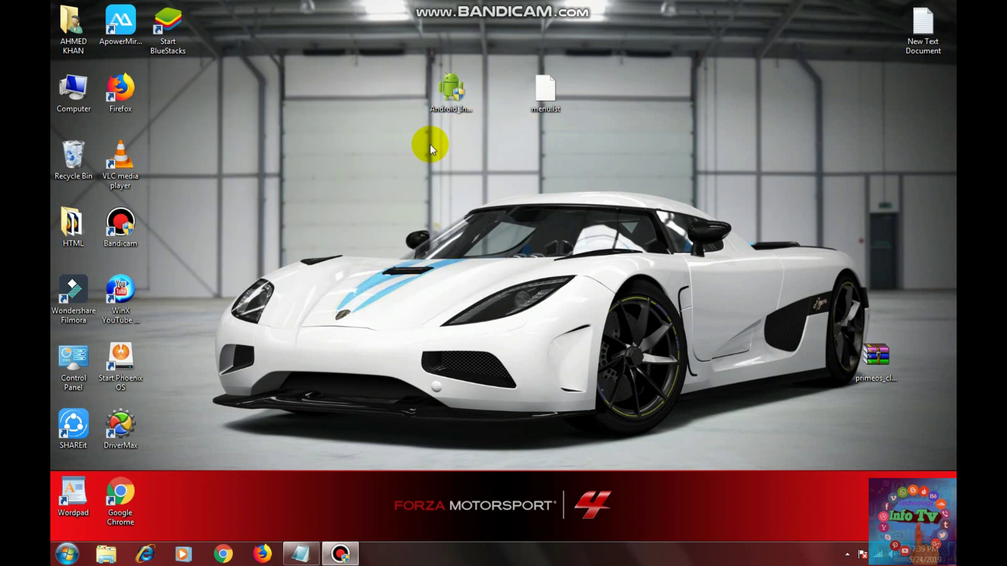
Step: Copy menu.lst from the desktop into C:\NST, replacing the existing menu.lst
{"action": "right_click", "coordinate": [547, 90]}
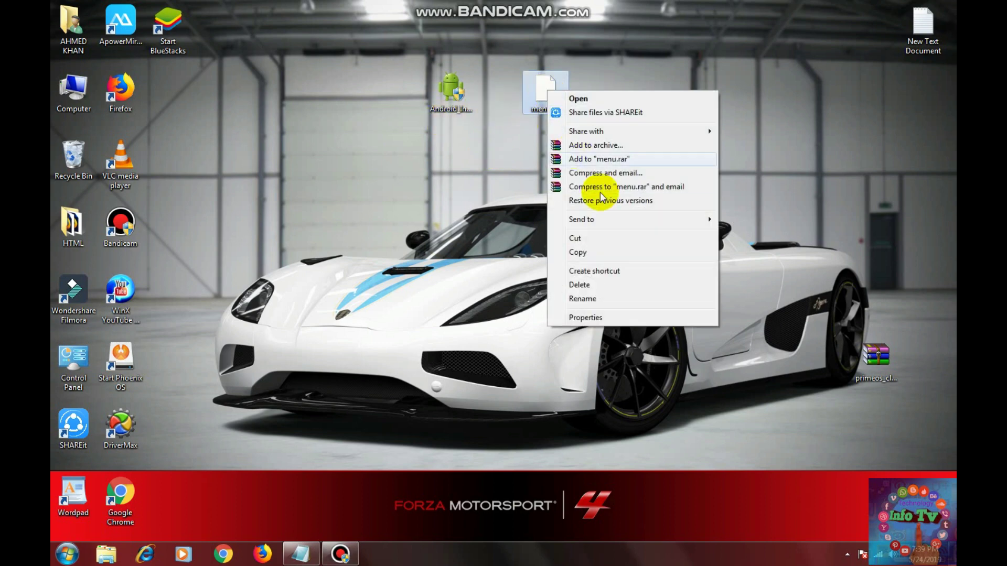
{"action": "left_click", "coordinate": [582, 252]}
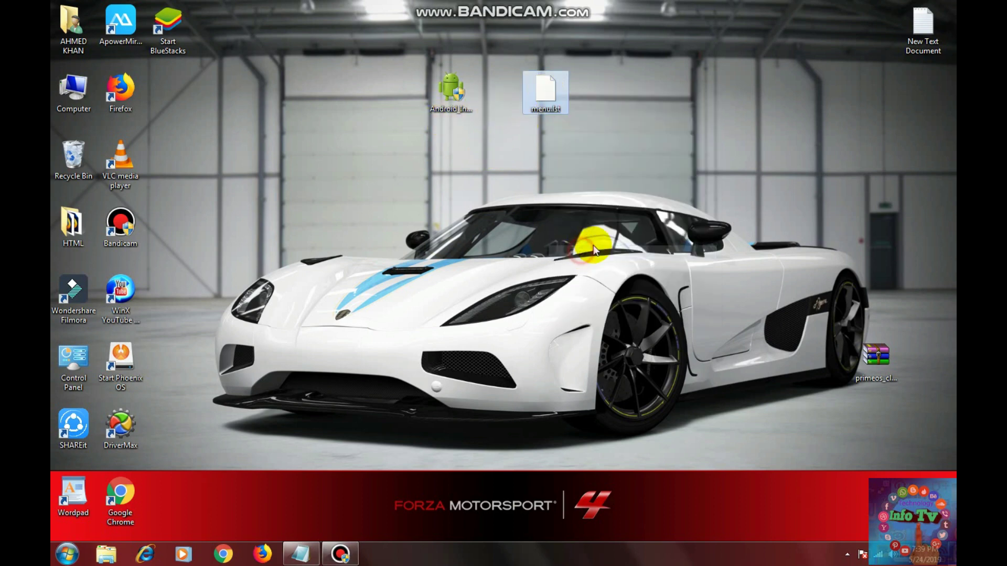
{"action": "left_click", "coordinate": [68, 86]}
{"action": "double_click", "coordinate": [69, 86]}
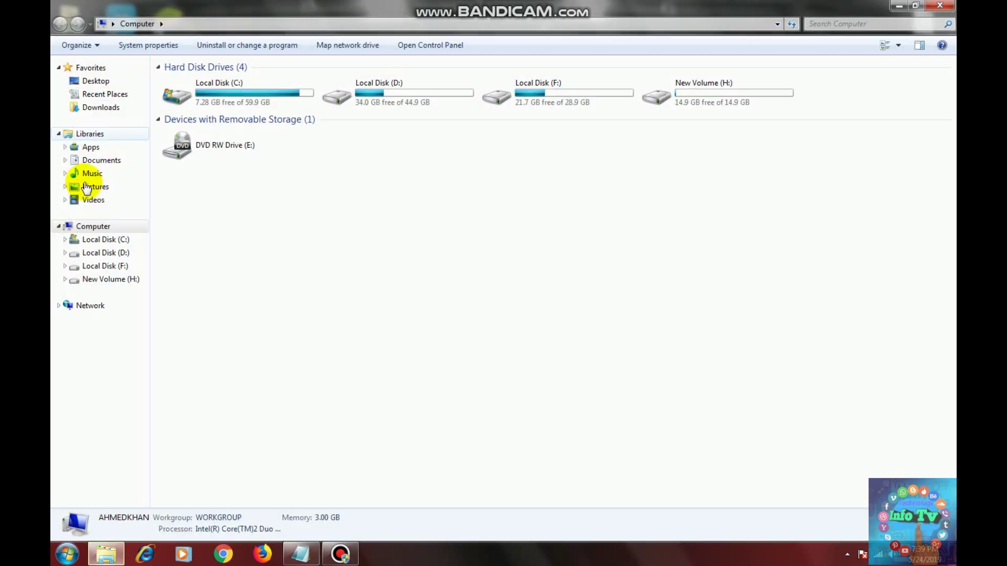
{"action": "left_click", "coordinate": [104, 240]}
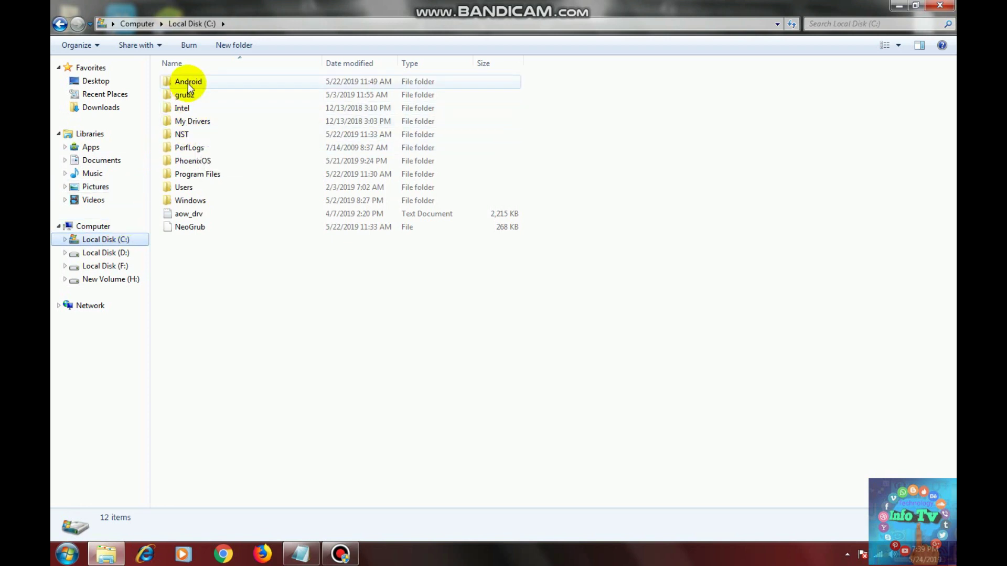
{"action": "double_click", "coordinate": [182, 134]}
{"action": "right_click", "coordinate": [229, 138]}
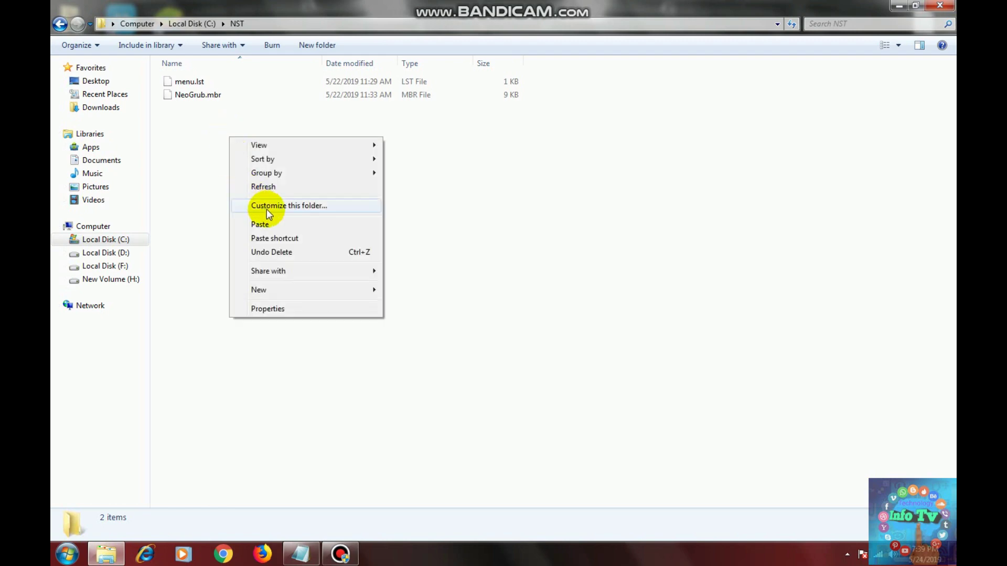
{"action": "left_click", "coordinate": [271, 223]}
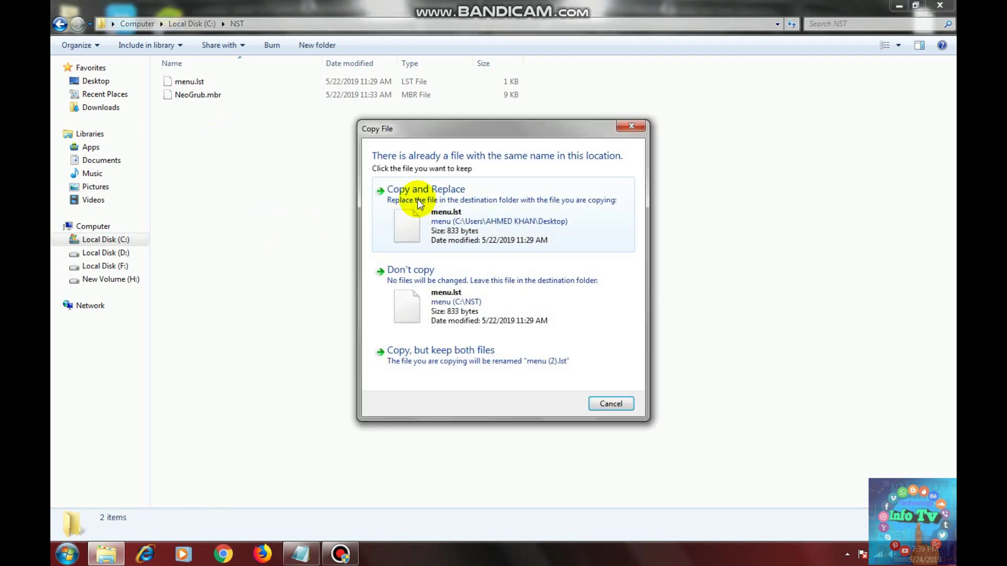
{"action": "left_click", "coordinate": [436, 209]}
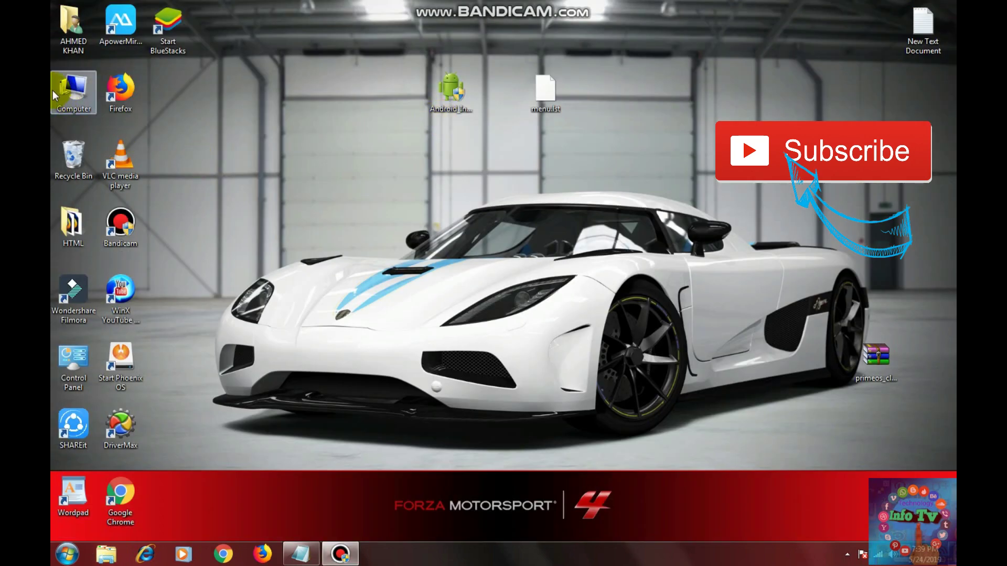
Step: Rename the C:\Android folder to lowercase 'android' and close the Explorer window
{"action": "double_click", "coordinate": [53, 91]}
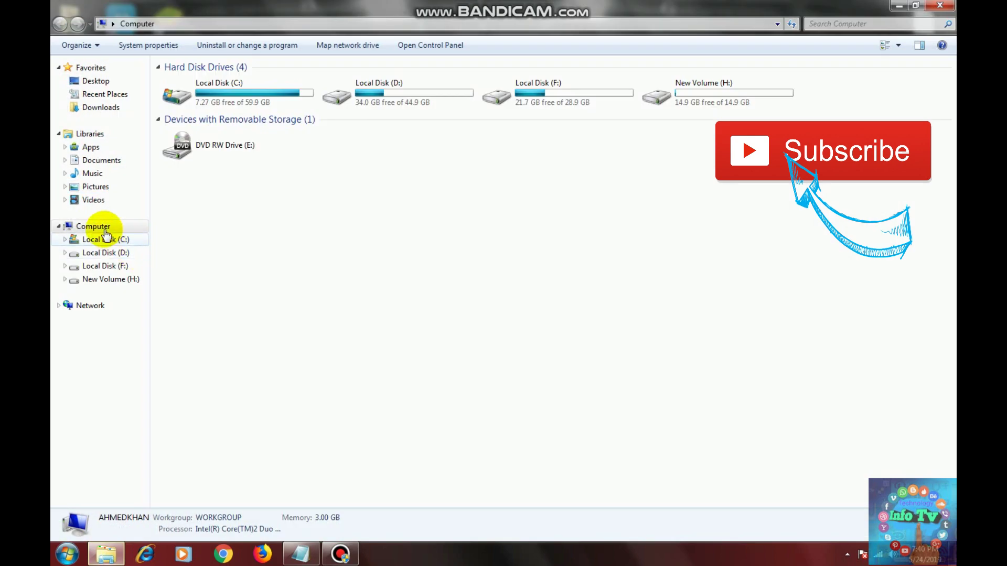
{"action": "left_click", "coordinate": [105, 241]}
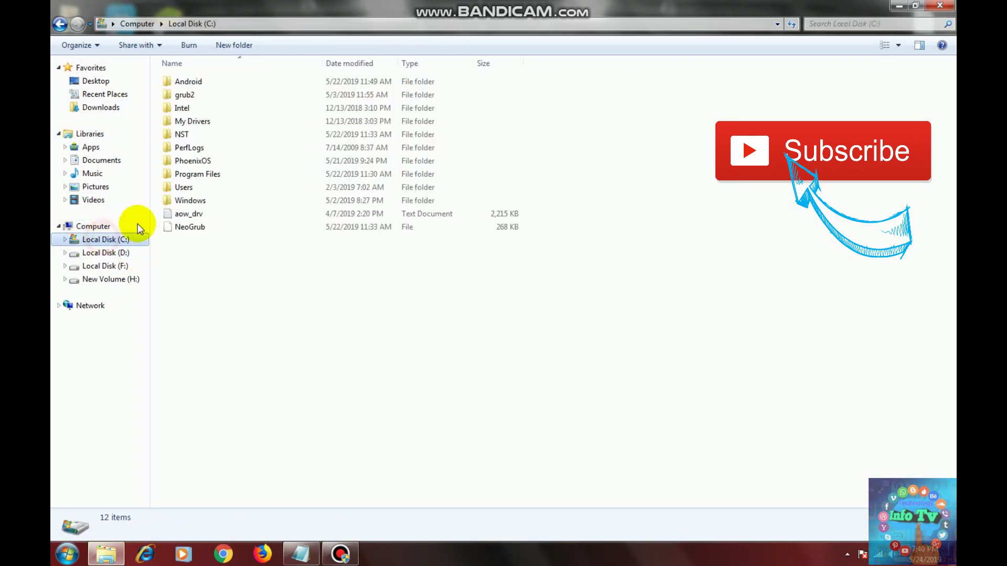
{"action": "left_click", "coordinate": [188, 83]}
{"action": "right_click", "coordinate": [189, 83]}
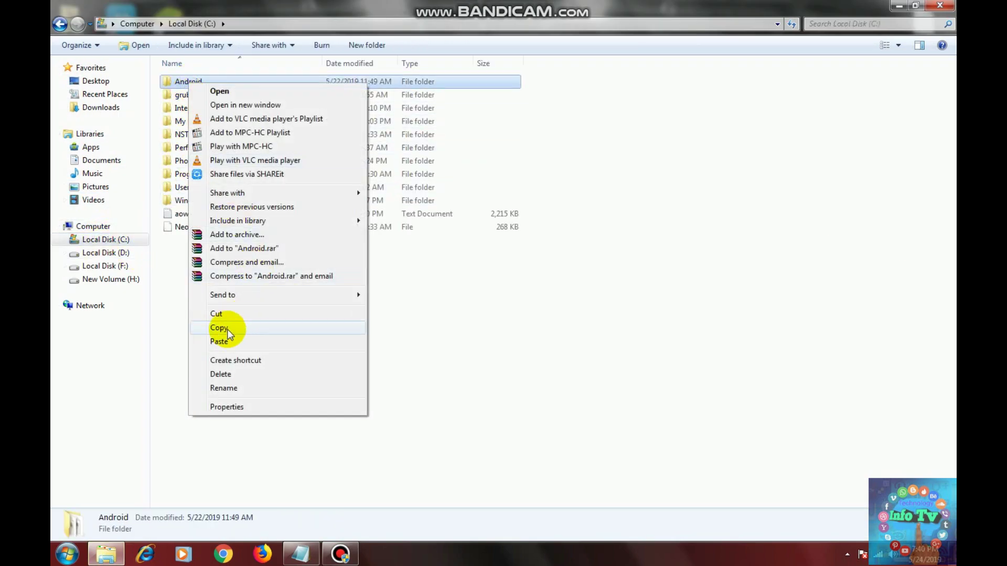
{"action": "left_click", "coordinate": [239, 388]}
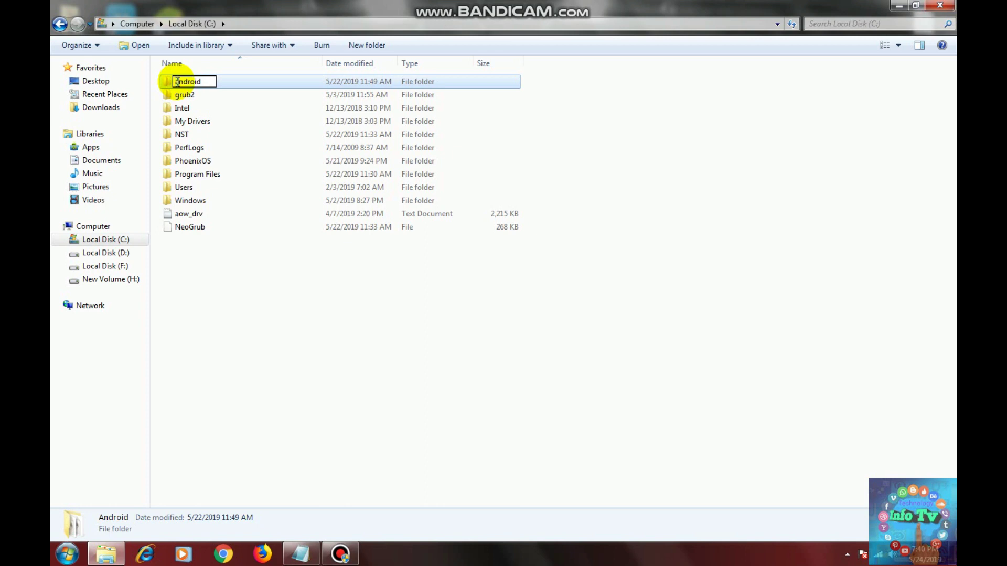
{"action": "left_click_drag", "start_coordinate": [215, 81], "coordinate": [163, 81]}
{"action": "key", "text": "Return"}
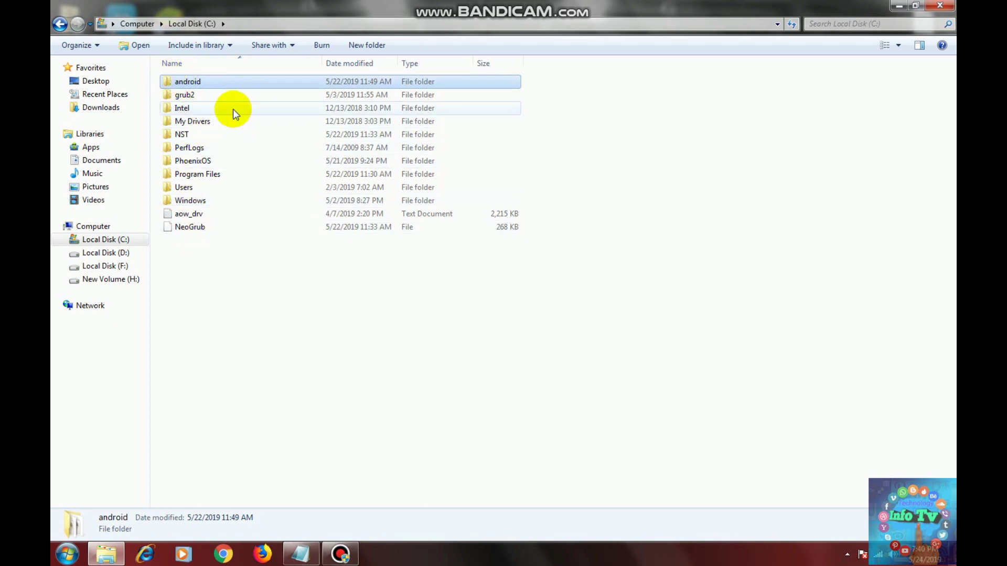
{"action": "left_click", "coordinate": [939, 5]}
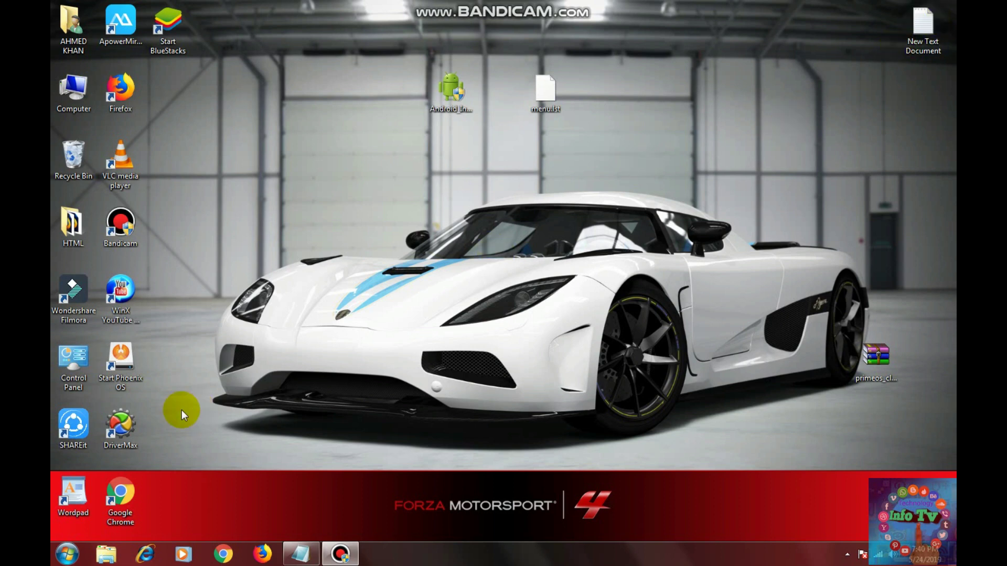